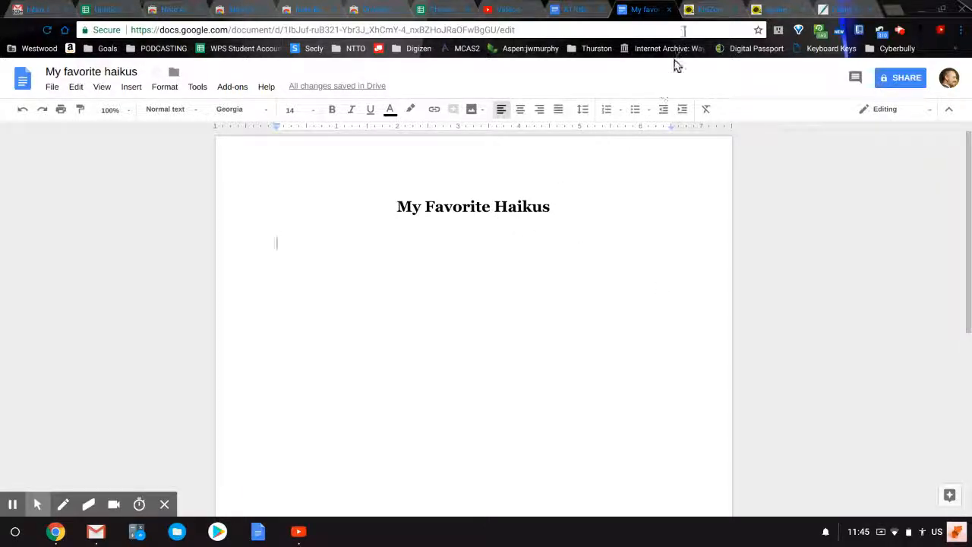
# Copy the three-line haiku beginning "I am first with five" from the KidZone haiku page and close that page.
pyautogui.click(702, 11)
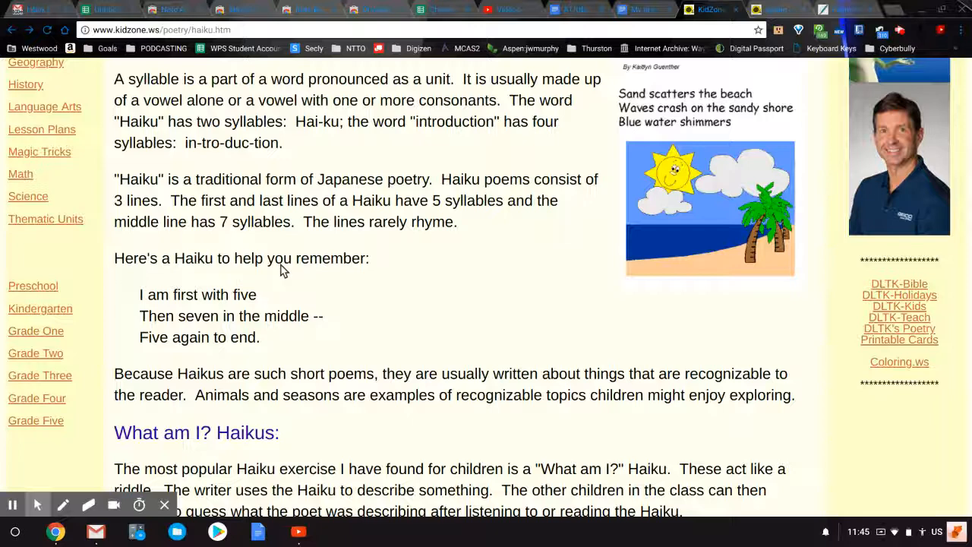
pyautogui.moveTo(139, 294)
pyautogui.mouseDown()
pyautogui.moveTo(253, 337)
pyautogui.moveTo(233, 319)
pyautogui.moveTo(140, 301)
pyautogui.mouseUp()
pyautogui.click(254, 336)
pyautogui.click(151, 308)
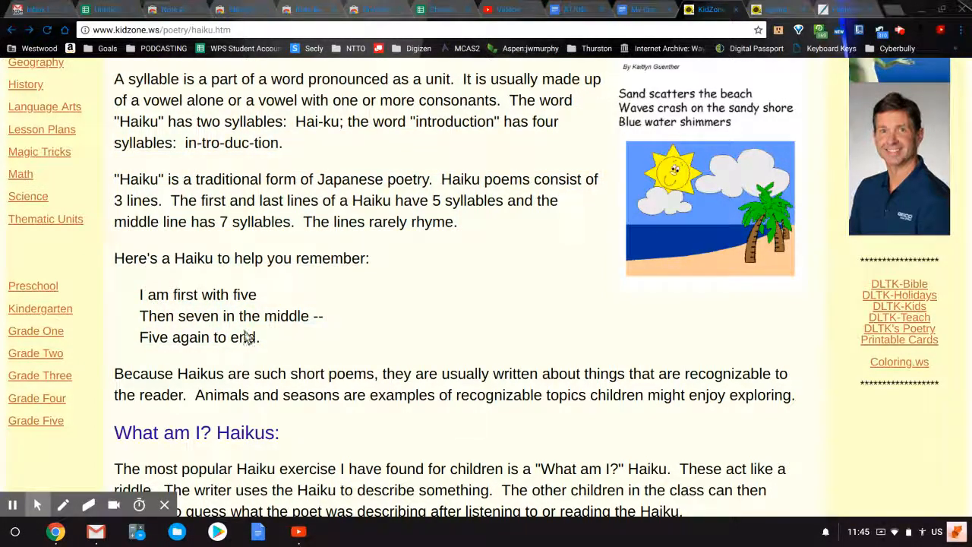
pyautogui.moveTo(260, 340); pyautogui.dragTo(142, 304)
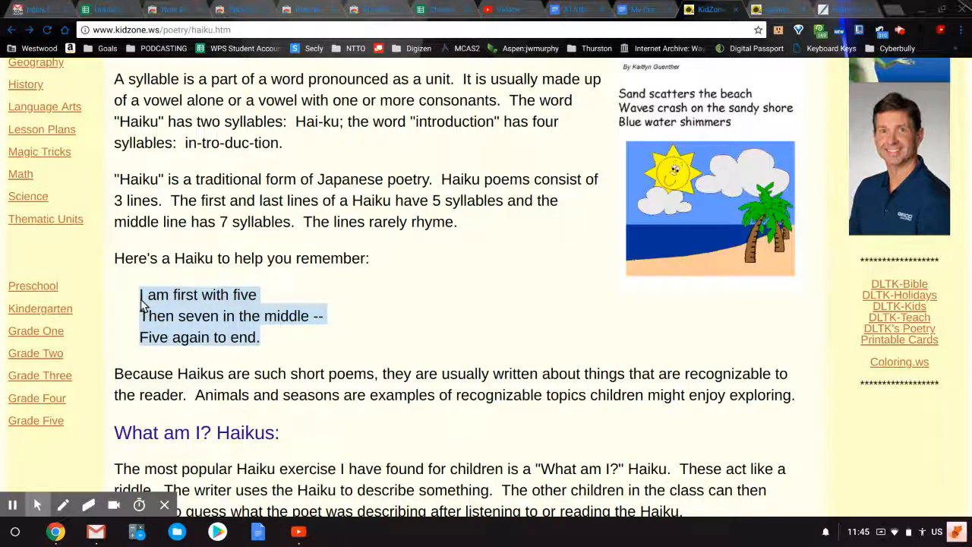
pyautogui.rightClick(155, 304)
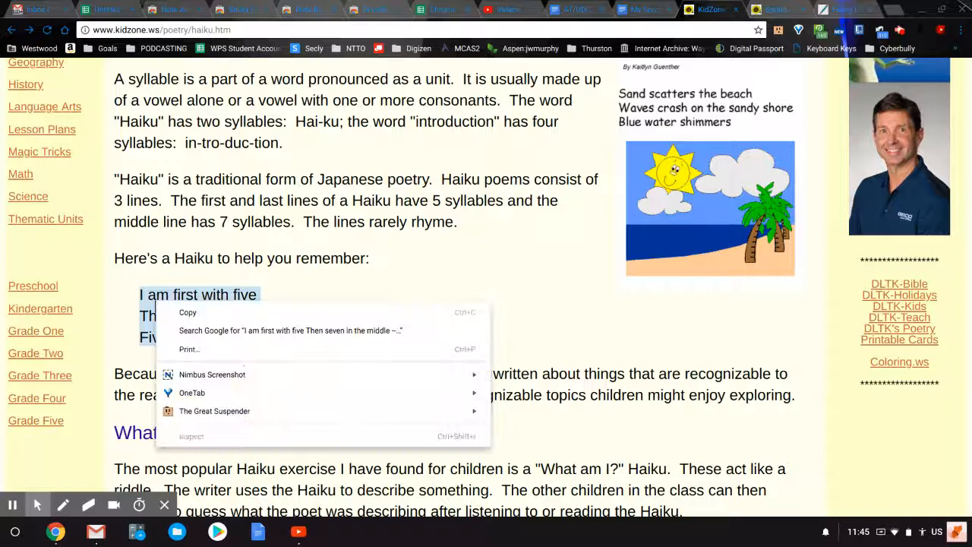
pyautogui.click(161, 311)
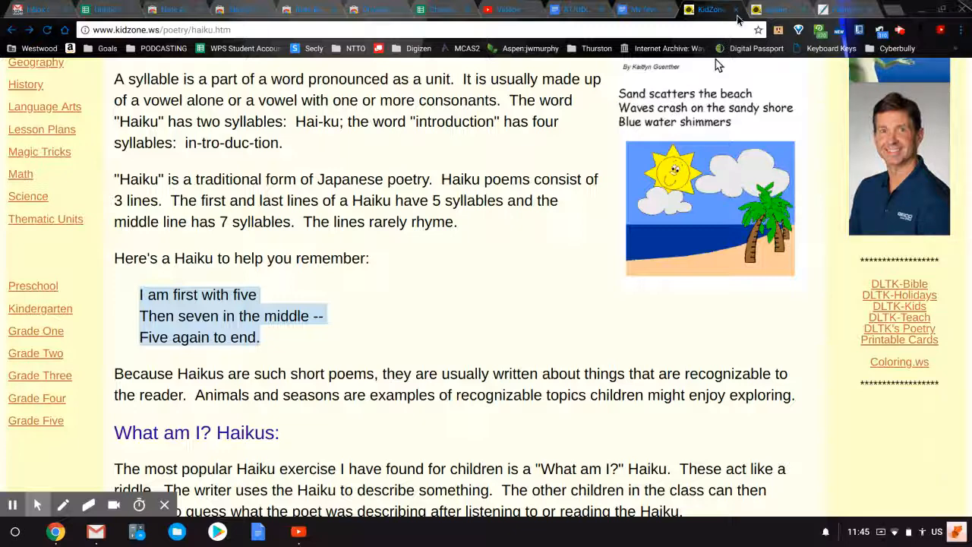
pyautogui.click(735, 10)
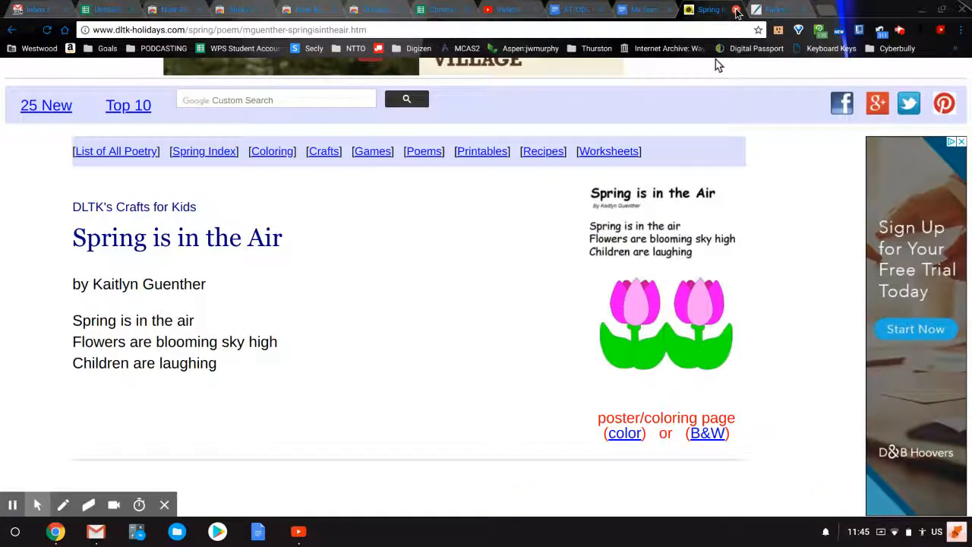
# Copy the three lines of the "Spring is in the Air" haiku and close its page.
pyautogui.click(218, 366)
pyautogui.moveTo(218, 366); pyautogui.dragTo(80, 330)
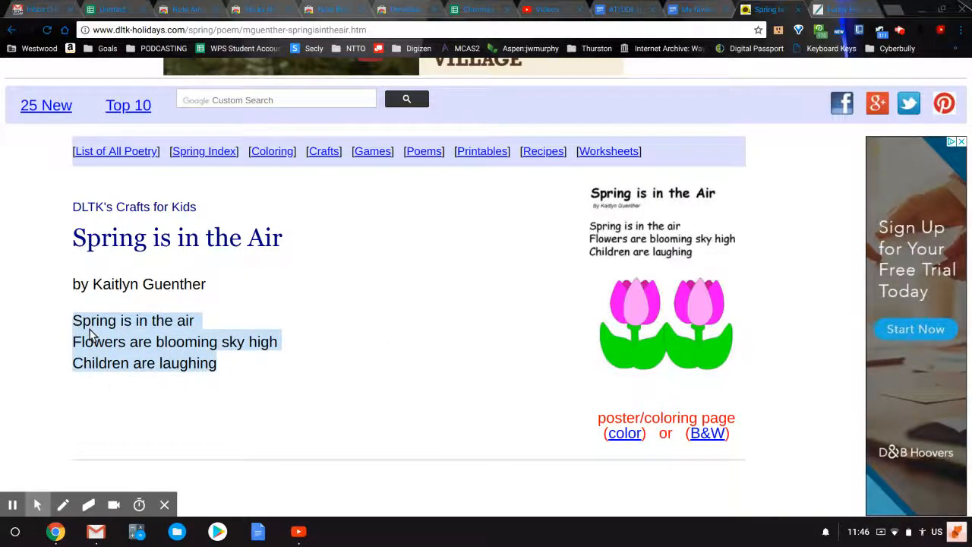
pyautogui.rightClick(90, 330)
pyautogui.click(114, 340)
pyautogui.hotkey('ctrl', 'w')
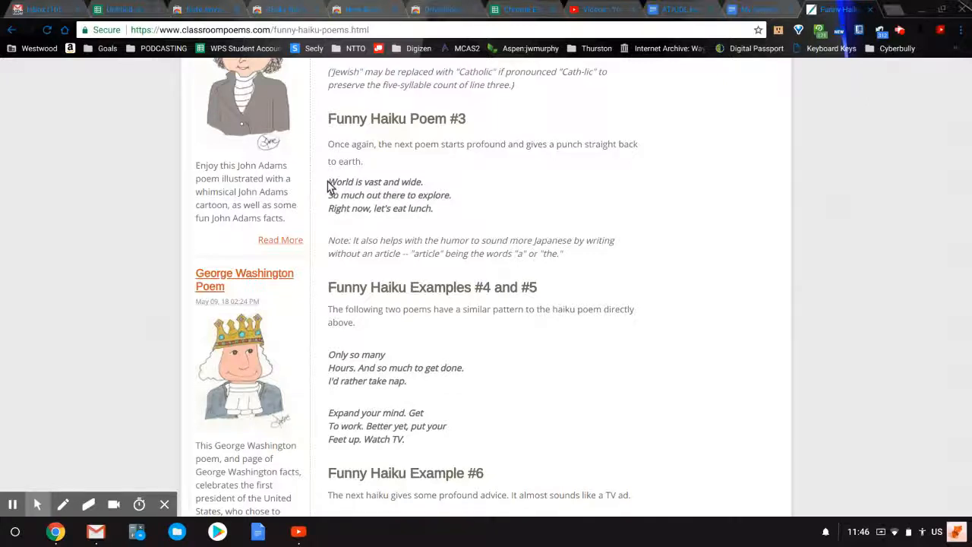
# Copy the haiku under "Funny Haiku Poem #3", beginning "World is vast and wide", and close its page.
pyautogui.moveTo(330, 184); pyautogui.dragTo(435, 216)
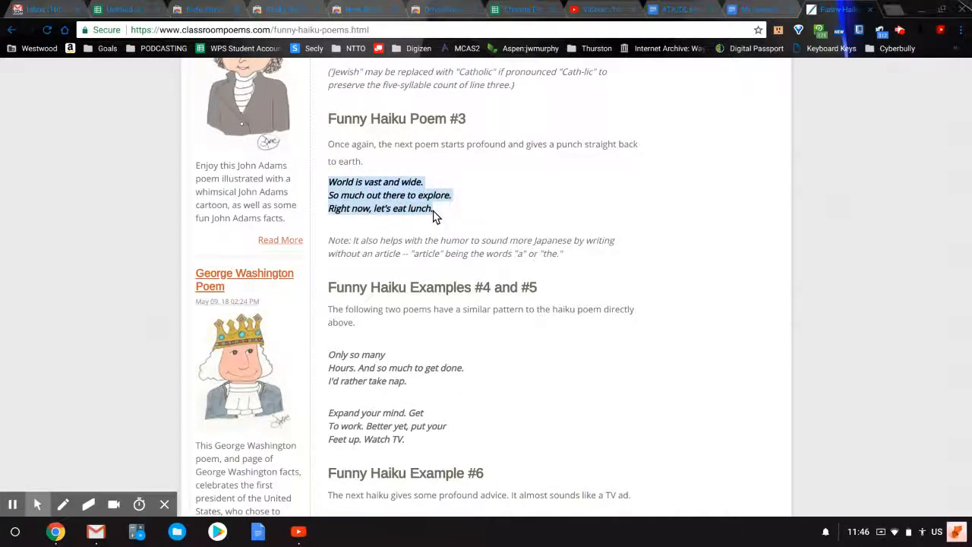
pyautogui.rightClick(407, 202)
pyautogui.click(437, 212)
pyautogui.hotkey('ctrl', 'w')
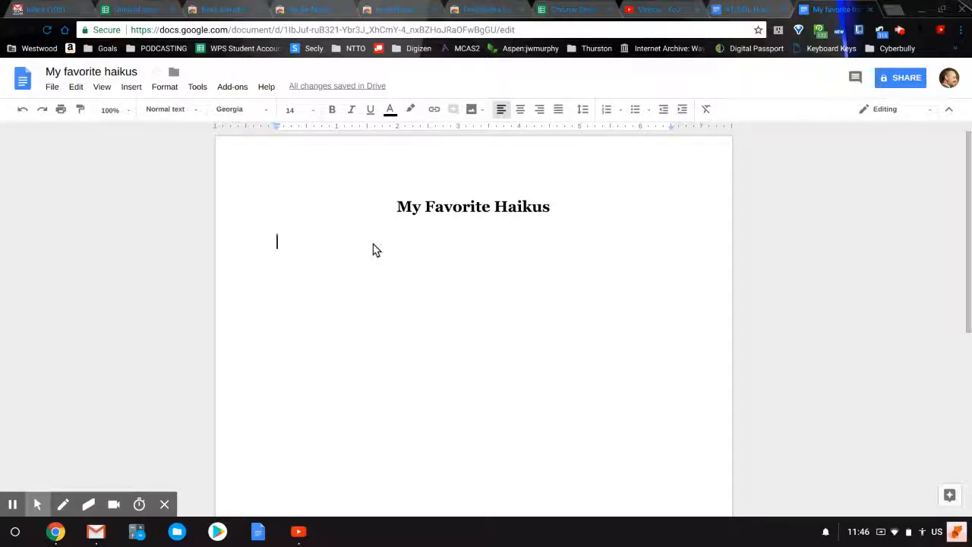
# Paste the copied haiku below the "My Favorite Haikus" title and insert two blank lines above it.
pyautogui.hotkey('ctrl', 'v')
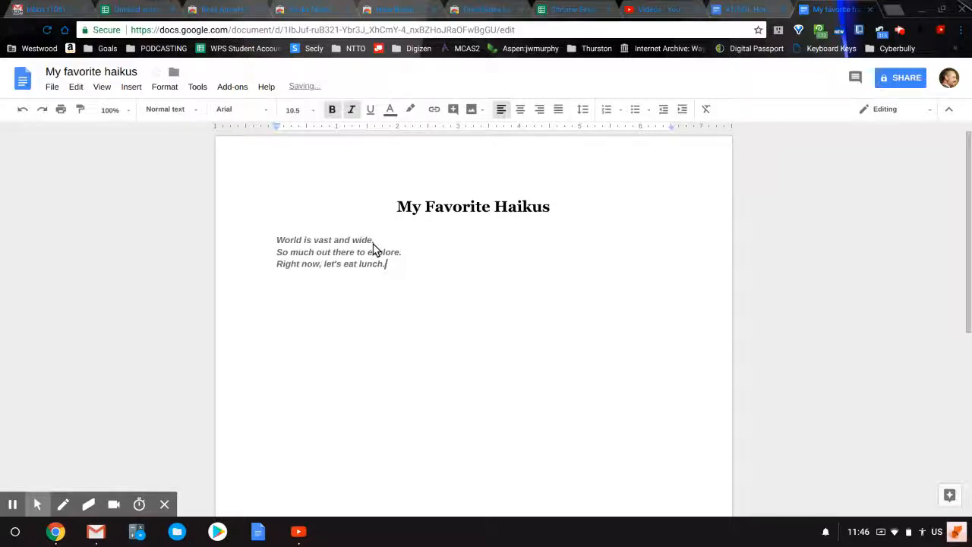
pyautogui.click(277, 241)
pyautogui.press('Return')
pyautogui.press('Return')
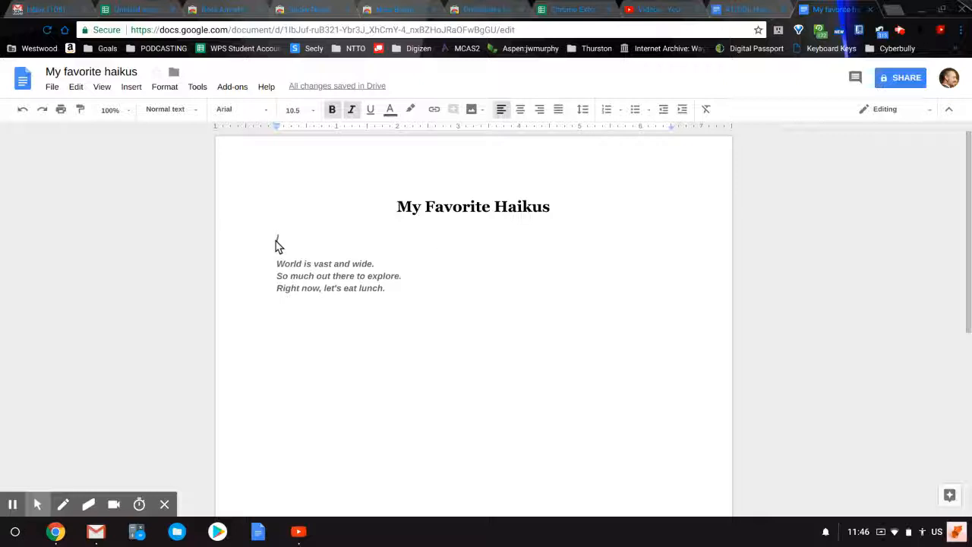
# Restore the "Spring is in the air" haiku from the clipboard history and paste it above the "World is vast and wide" haiku.
pyautogui.click(819, 29)
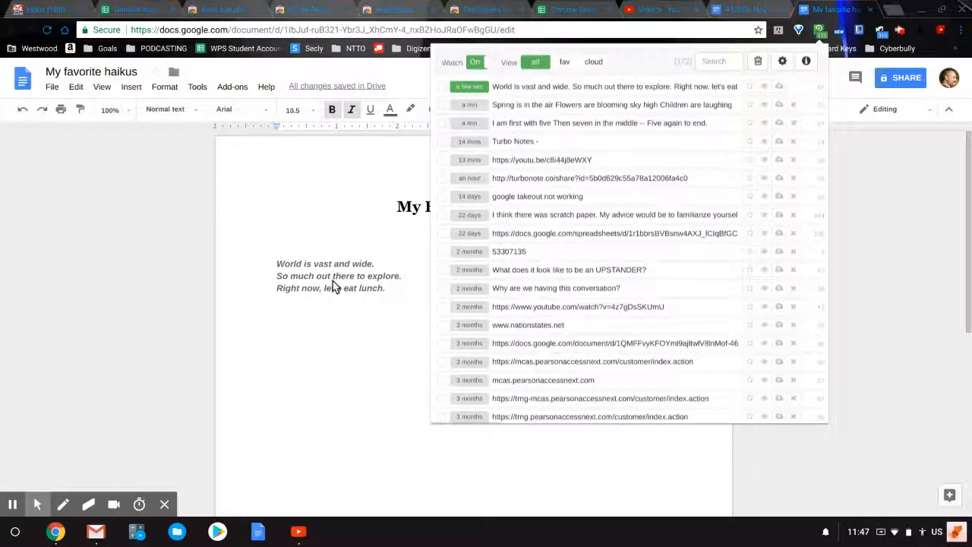
pyautogui.click(516, 106)
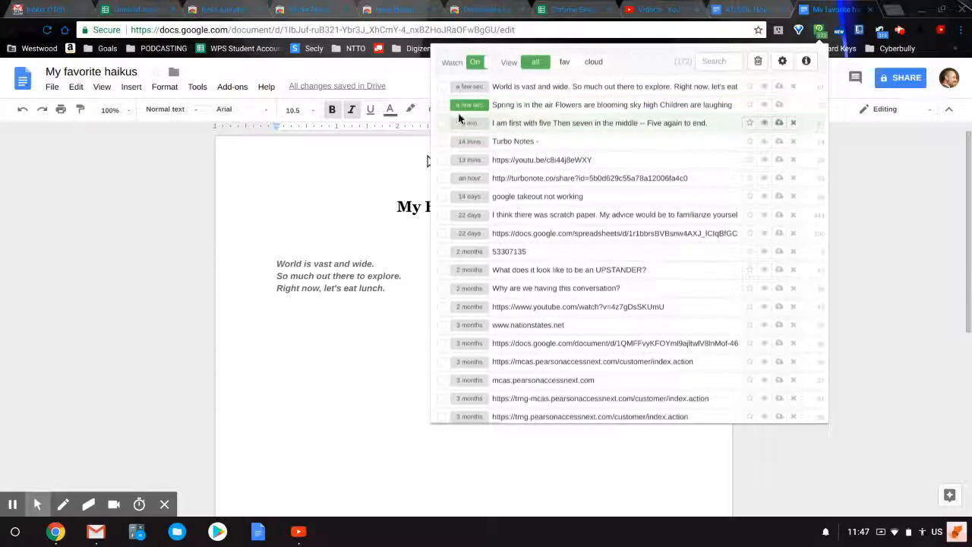
pyautogui.click(281, 243)
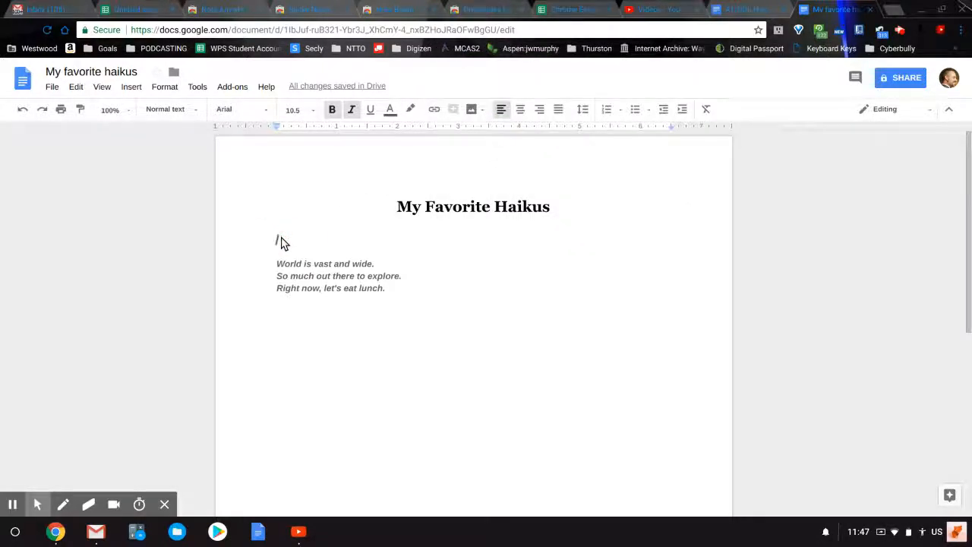
pyautogui.rightClick(281, 243)
pyautogui.click(332, 284)
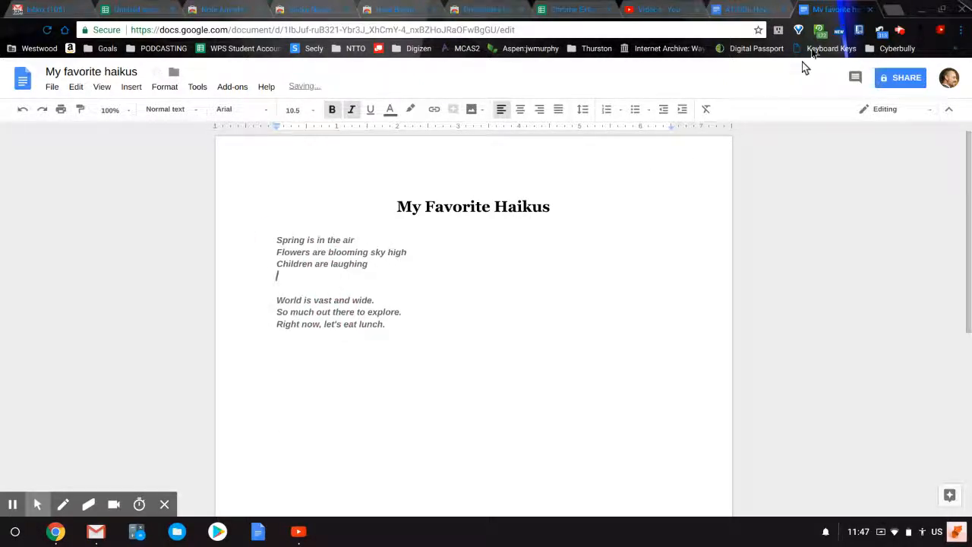
# Restore the "I am first with five" haiku from the clipboard history and paste it directly below the document title.
pyautogui.click(819, 32)
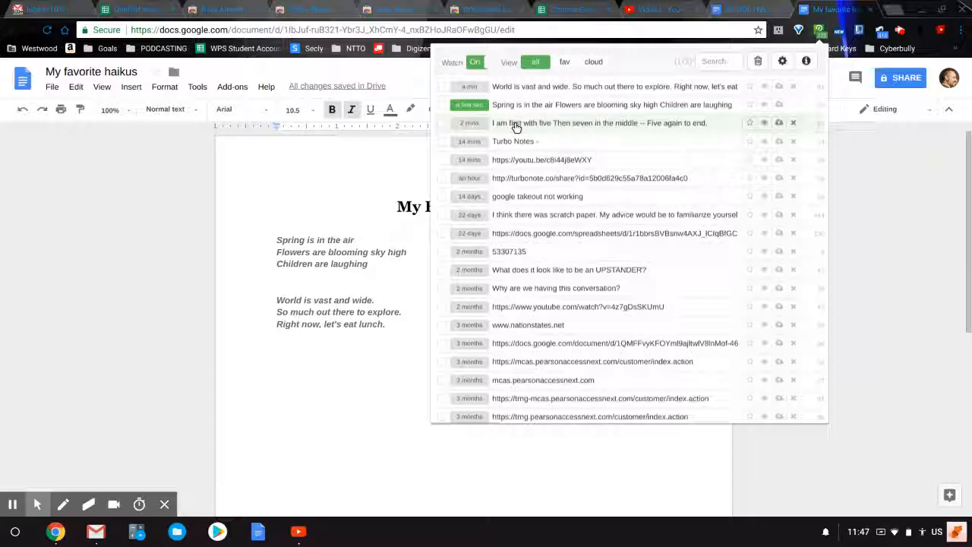
pyautogui.click(515, 126)
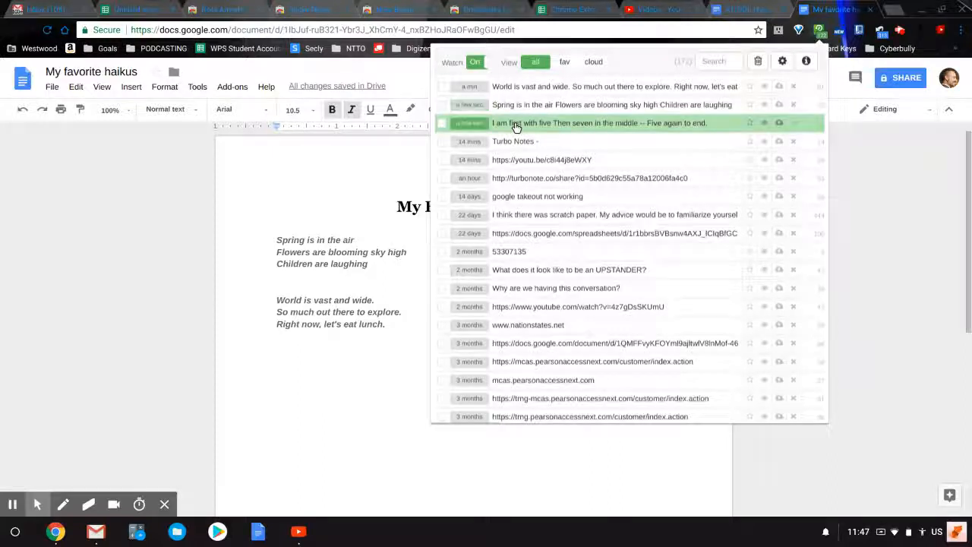
pyautogui.click(278, 225)
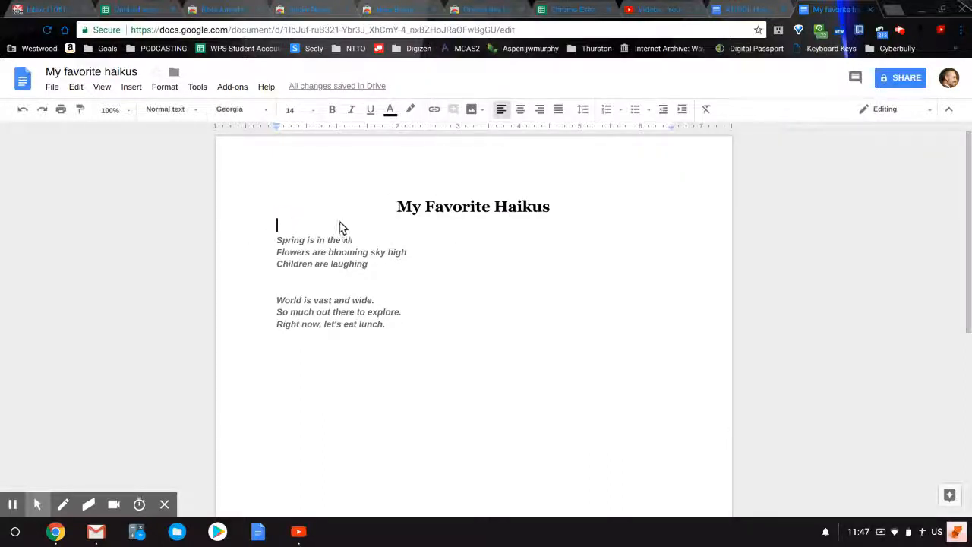
pyautogui.rightClick(308, 225)
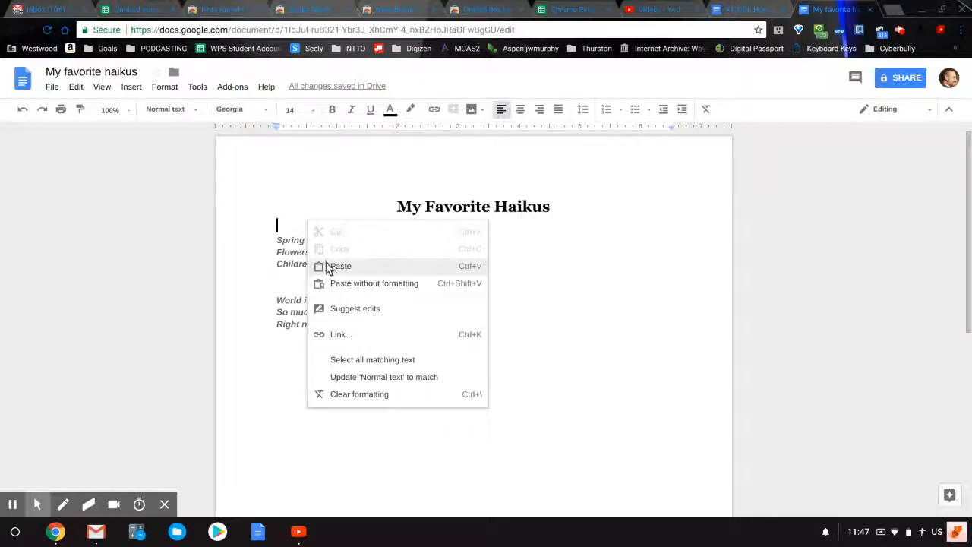
pyautogui.click(327, 266)
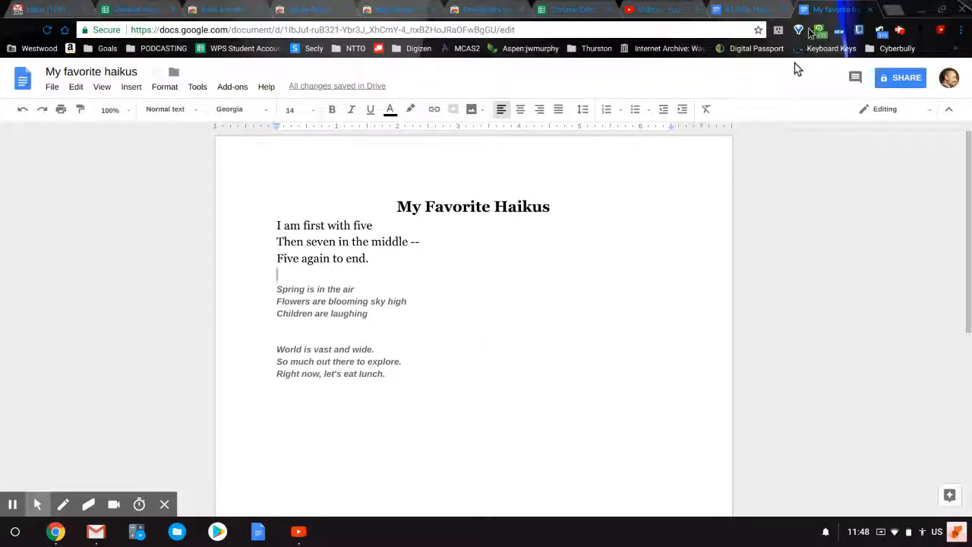
# Search the web for "chrome web store" in a new browser tab and open the store's extensions page.
pyautogui.hotkey('ctrl', 't')
pyautogui.write('chrom')
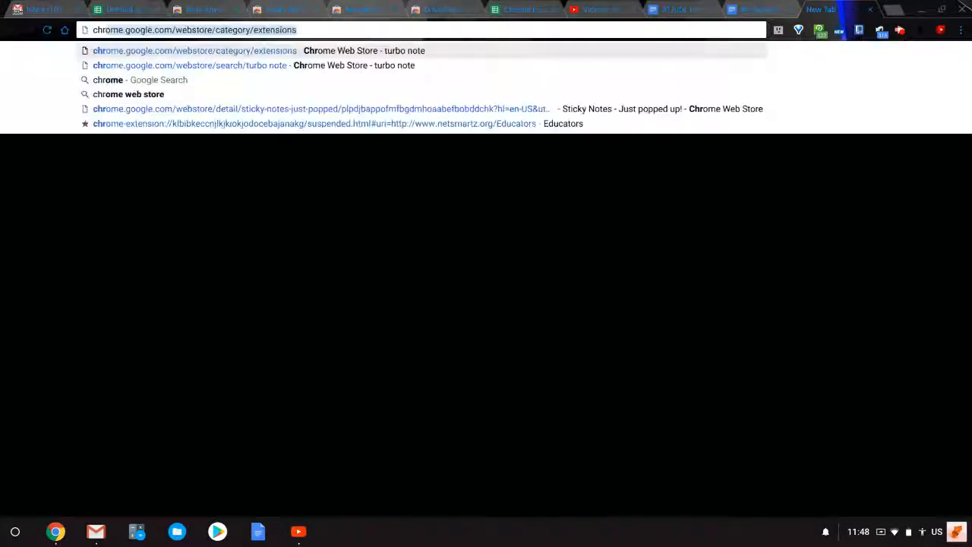
pyautogui.write('e web store')
pyautogui.press('Return')
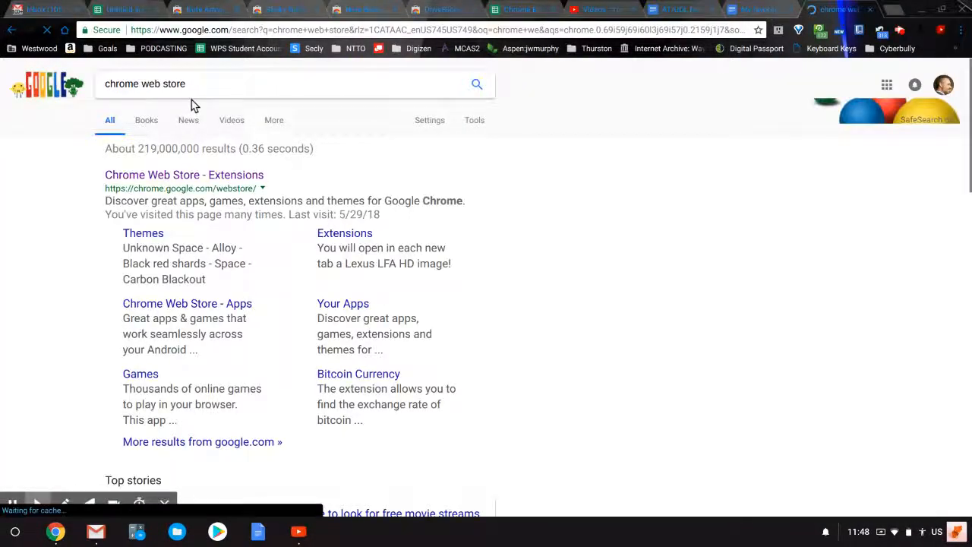
pyautogui.click(162, 174)
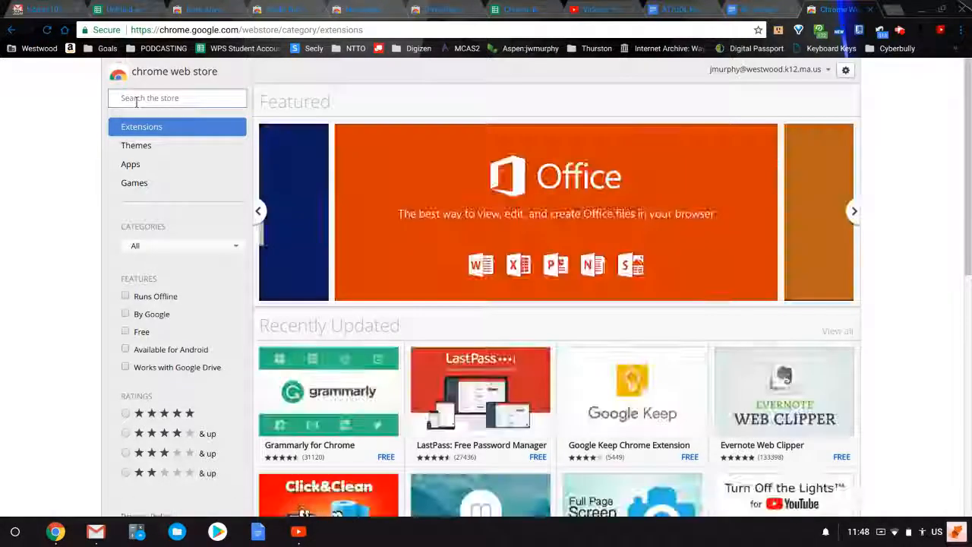
# Search the Chrome Web Store for "clipboard history".
pyautogui.click(136, 102)
pyautogui.write('clipboa')
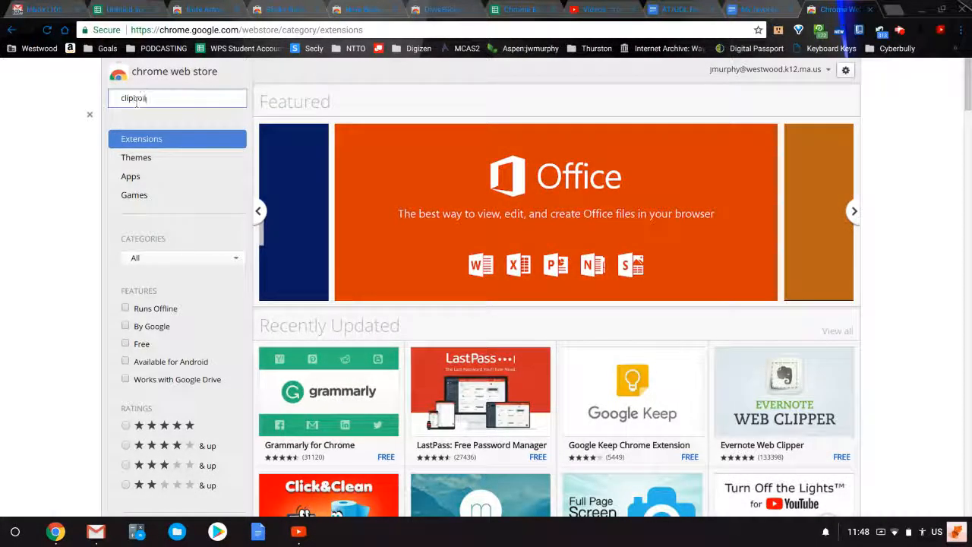
pyautogui.write('rd history')
pyautogui.press('Return')
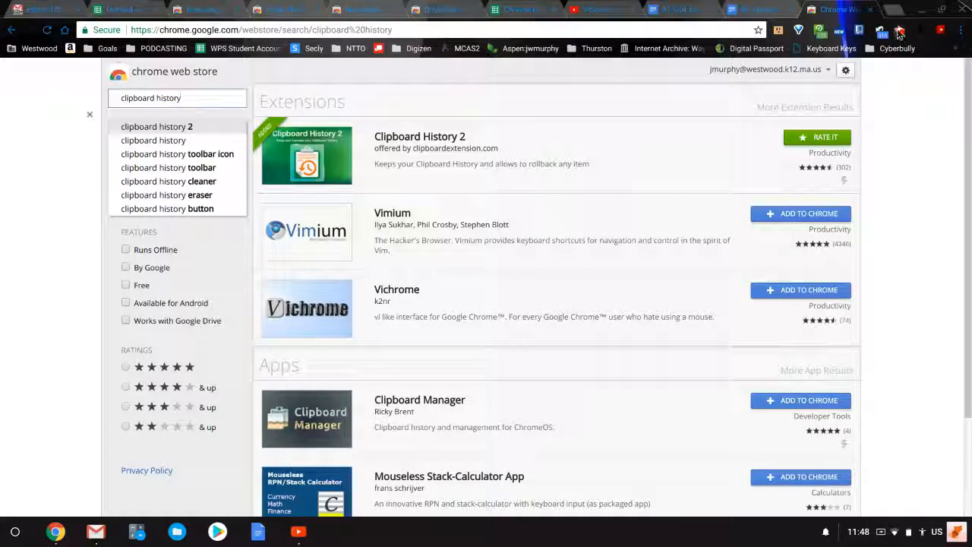
pyautogui.click(900, 29)
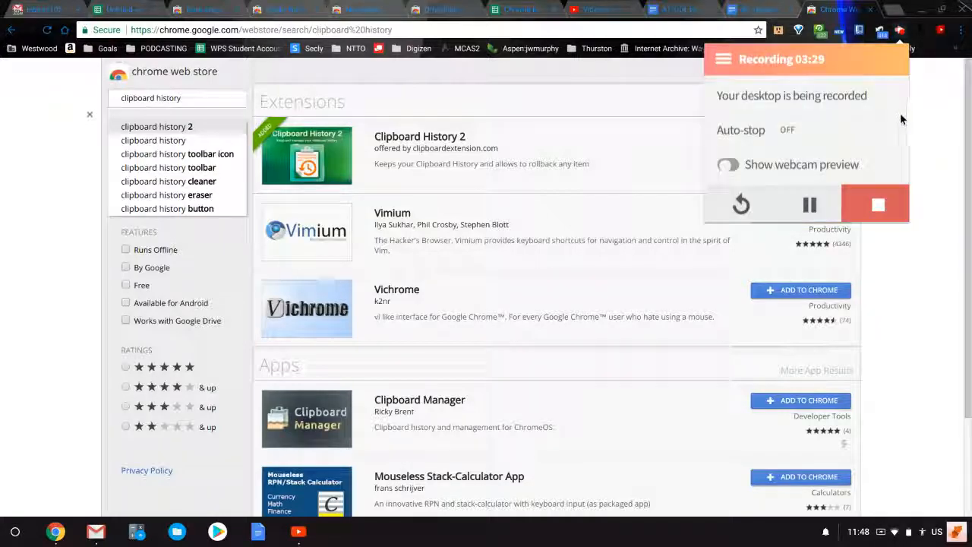